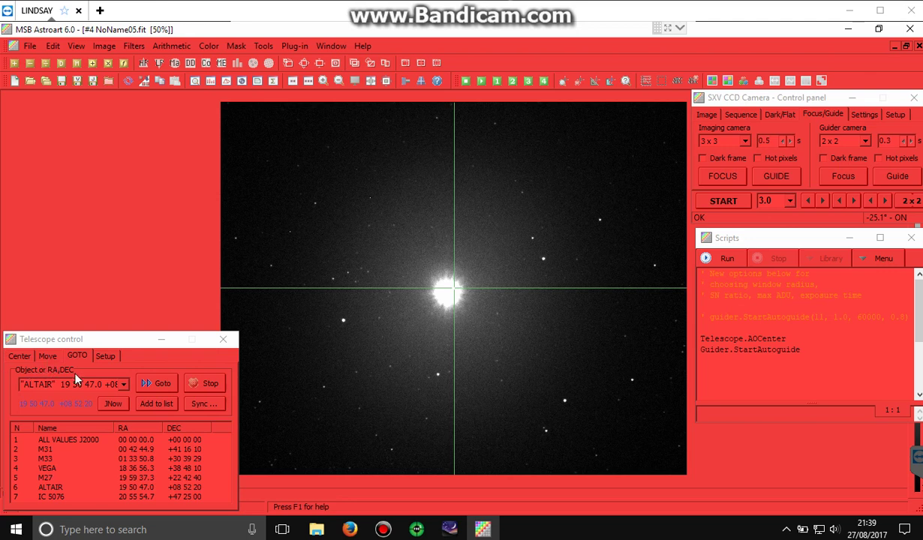
Slew the telescope to M27 from the GOTO list and display its move controls and position.
{"action": "left_click", "coordinate": [65, 478]}
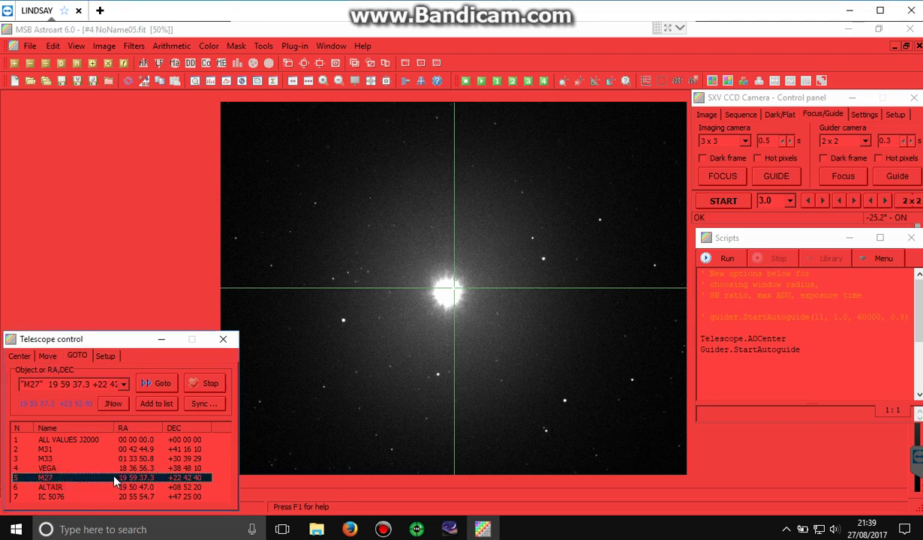
{"action": "left_click", "coordinate": [162, 385]}
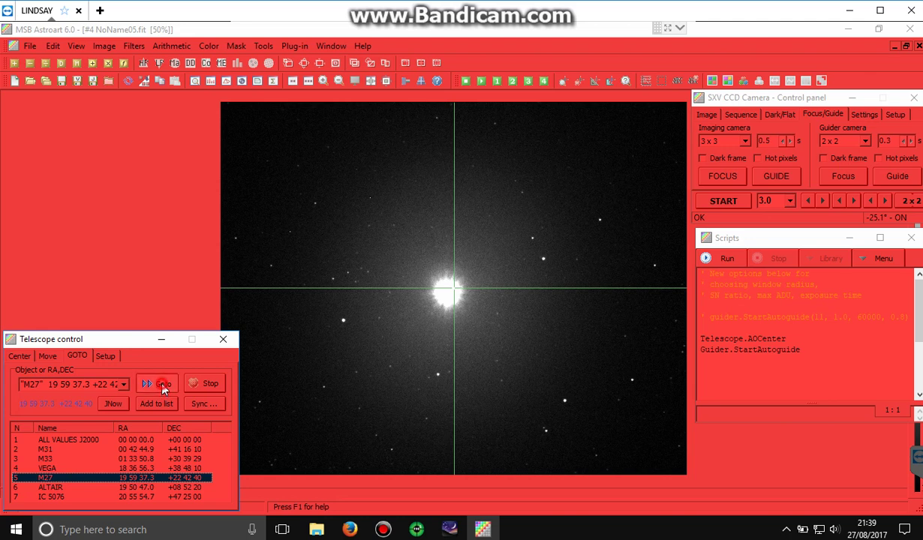
{"action": "left_click", "coordinate": [49, 357]}
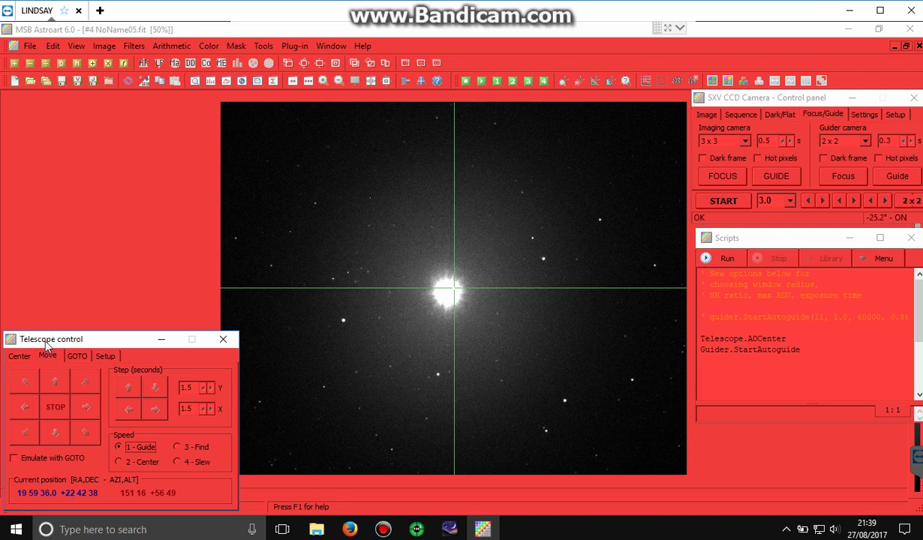
Take a test exposure of the M27 field and run Find coordinates, which fails.
{"action": "left_click", "coordinate": [725, 201]}
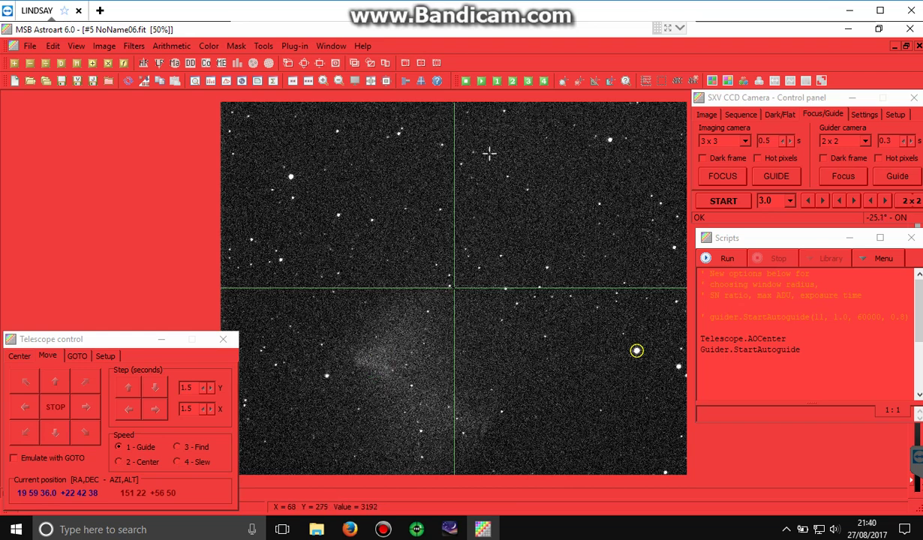
{"action": "left_click", "coordinate": [267, 51]}
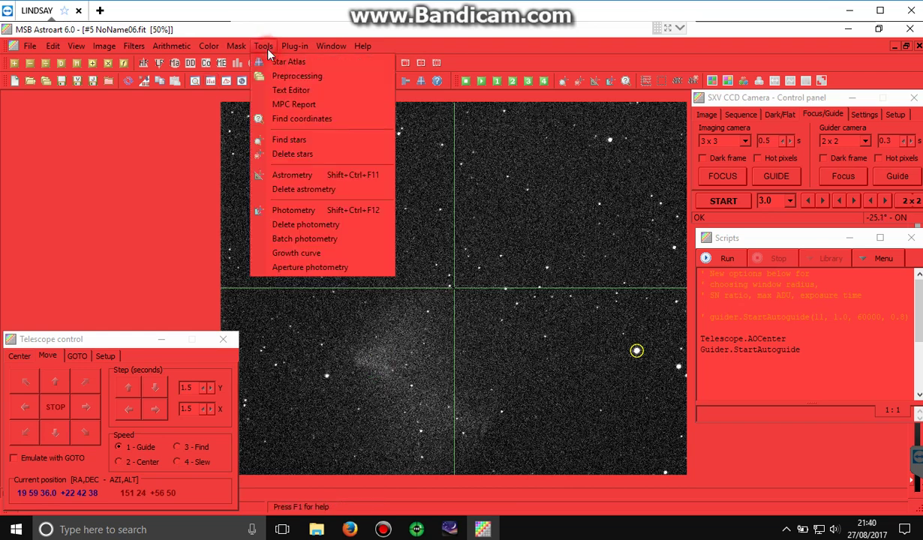
{"action": "left_click", "coordinate": [304, 117]}
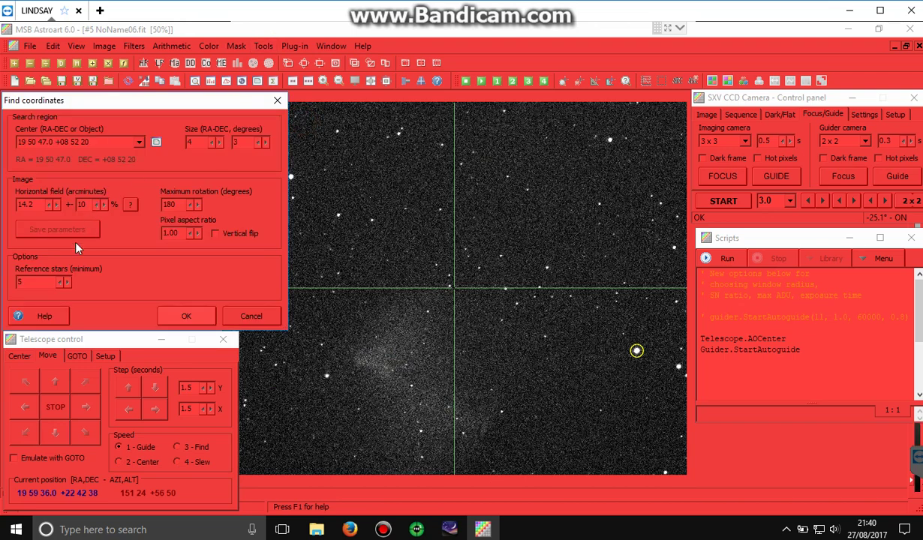
{"action": "left_click", "coordinate": [175, 320]}
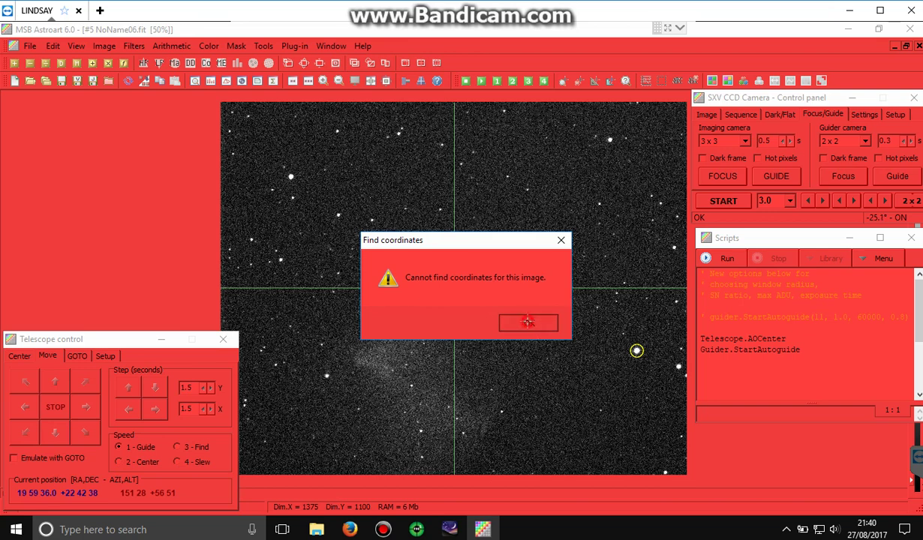
{"action": "left_click", "coordinate": [527, 322]}
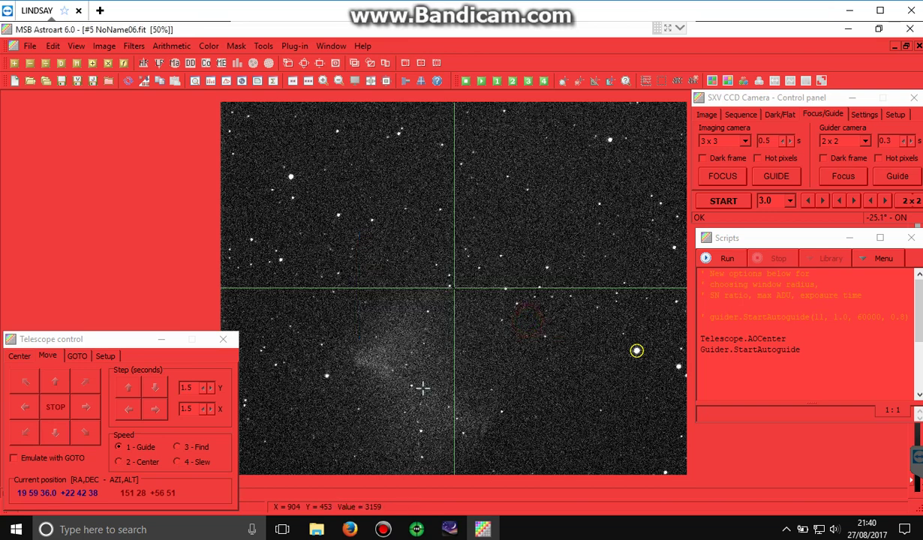
Take a 7-second exposure and solve its coordinates centred on the current image position.
{"action": "left_click", "coordinate": [854, 201]}
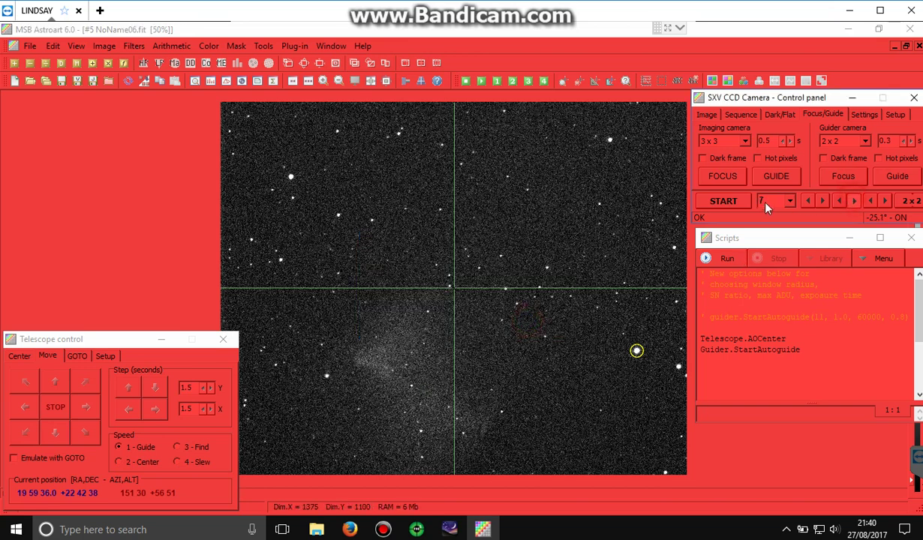
{"action": "left_click", "coordinate": [722, 200]}
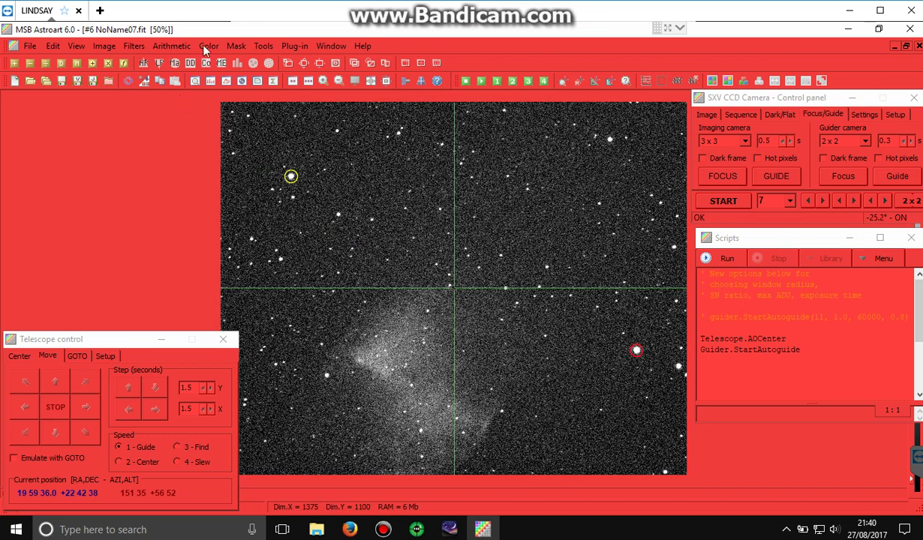
{"action": "left_click", "coordinate": [236, 48]}
{"action": "mouse_move", "coordinate": [262, 46]}
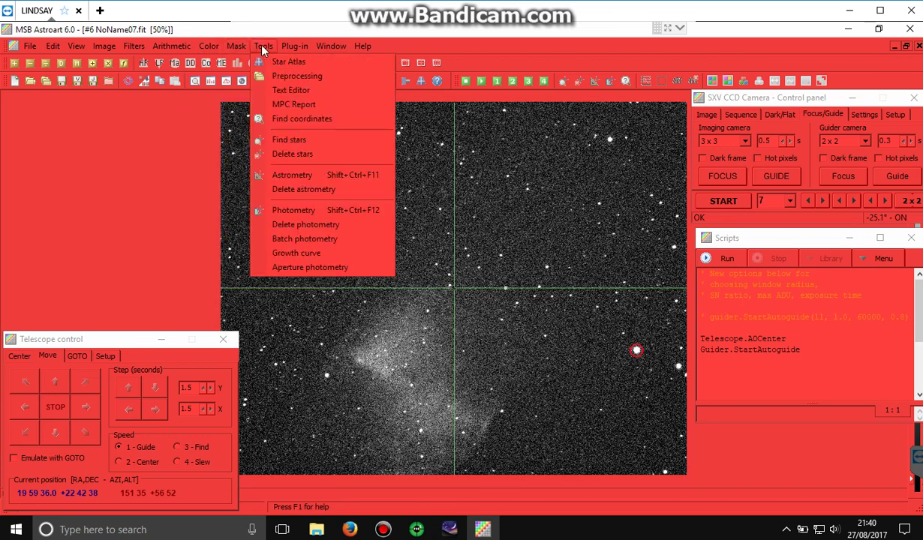
{"action": "left_click", "coordinate": [291, 118]}
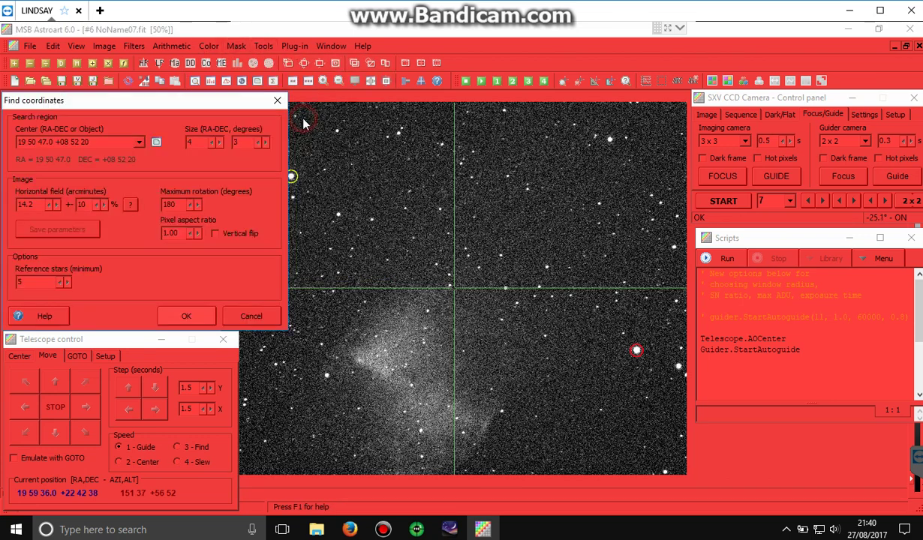
{"action": "left_click", "coordinate": [156, 143]}
{"action": "left_click", "coordinate": [185, 316]}
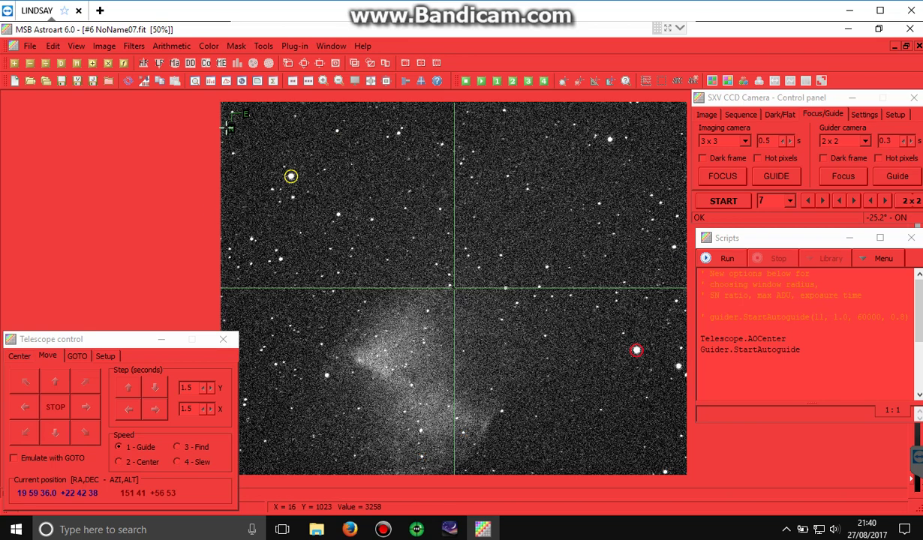
Sync the telescope to the last solved image, then slew back to M27.
{"action": "left_click", "coordinate": [82, 358]}
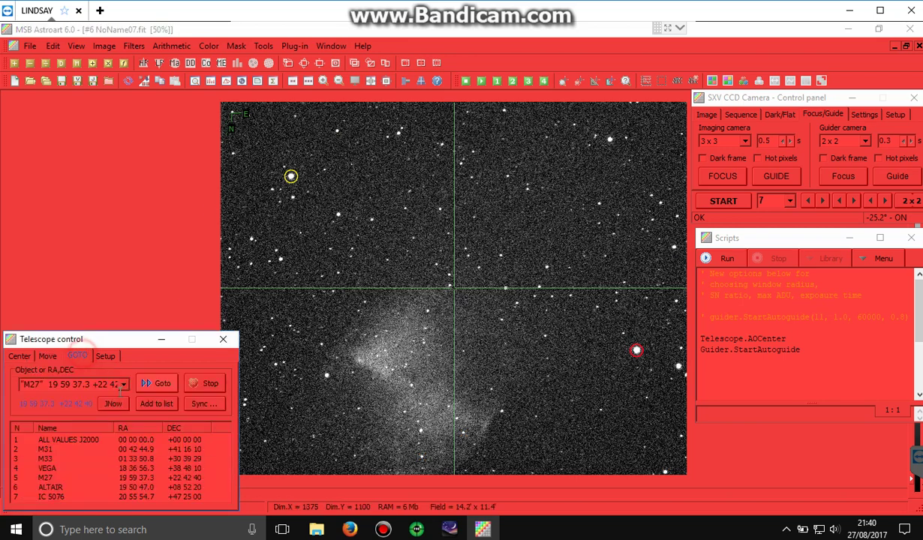
{"action": "left_click", "coordinate": [204, 406]}
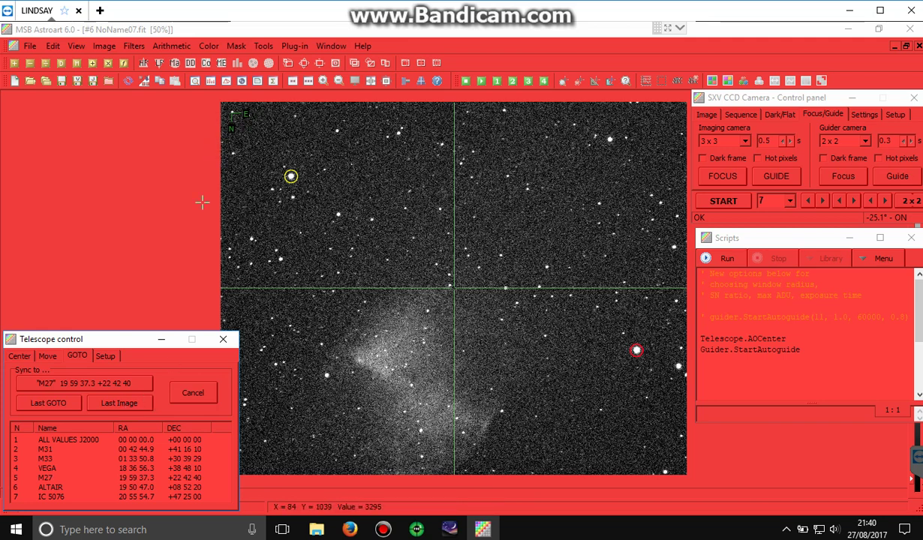
{"action": "left_click", "coordinate": [122, 403]}
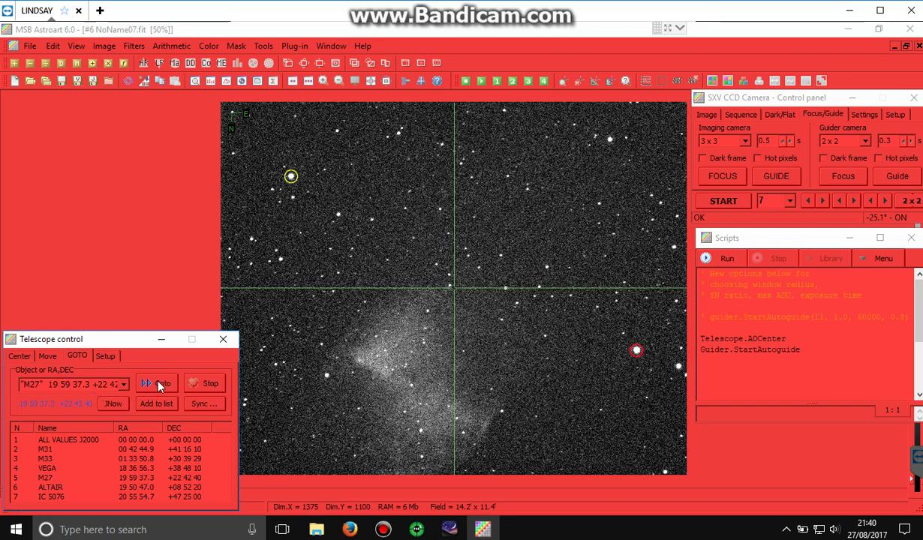
{"action": "double_click", "coordinate": [87, 384]}
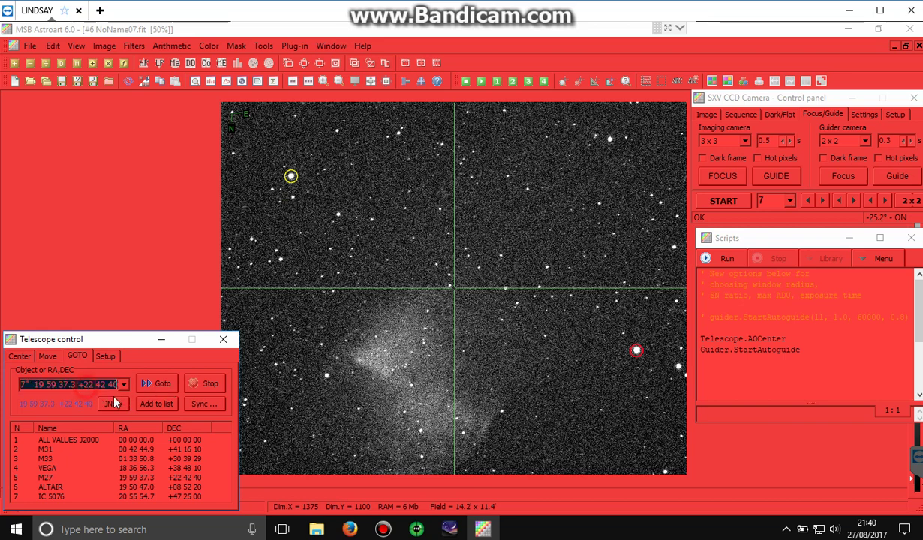
{"action": "left_click", "coordinate": [161, 385]}
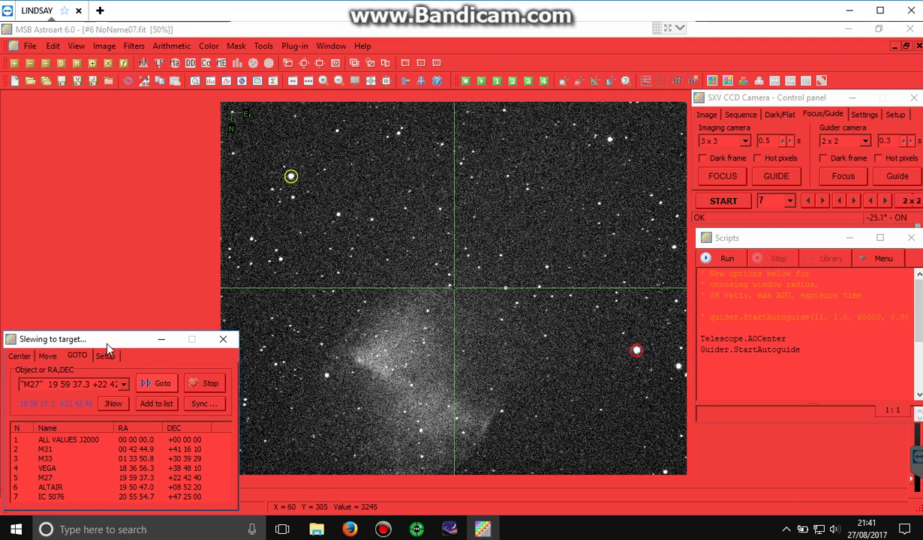
Take a post-slew exposure, lower exposure from 7 to 5, and mark the central stars.
{"action": "left_click", "coordinate": [736, 200]}
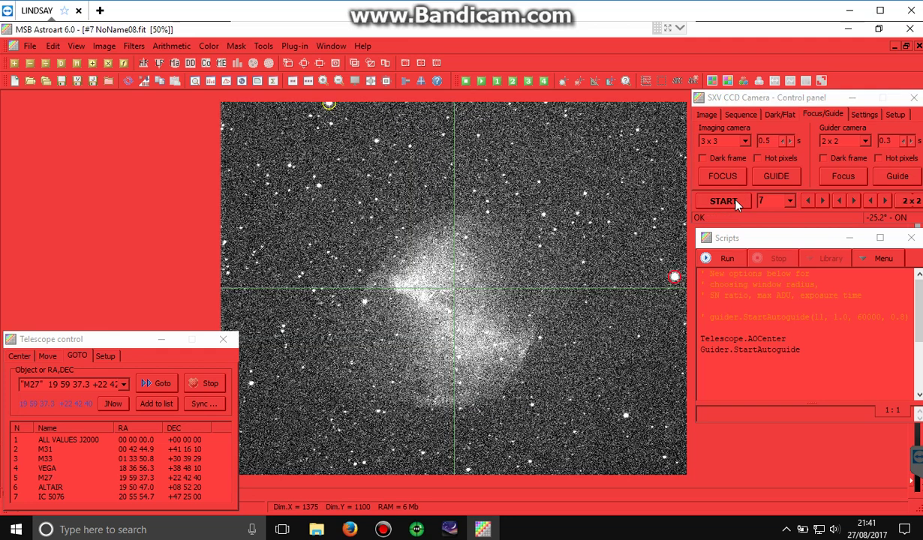
{"action": "left_click", "coordinate": [808, 200]}
{"action": "left_click", "coordinate": [809, 199]}
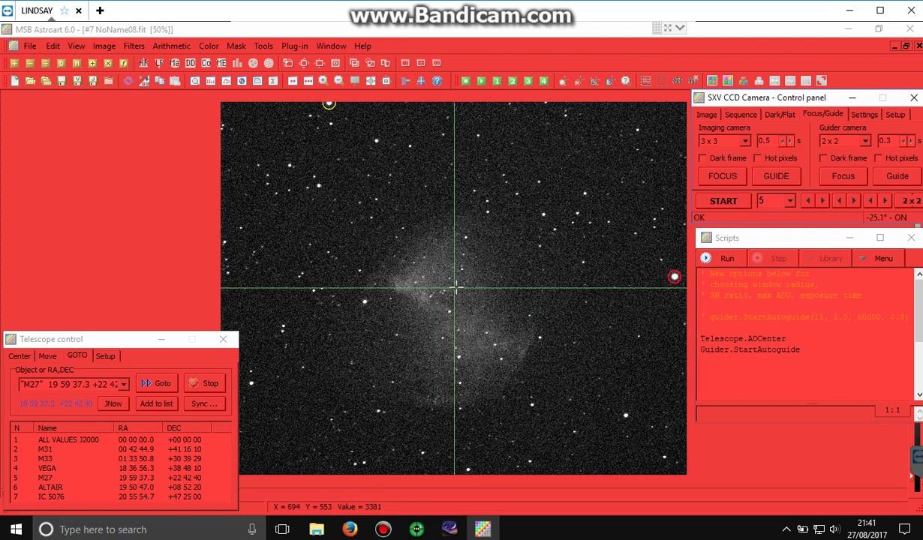
{"action": "left_click", "coordinate": [455, 287]}
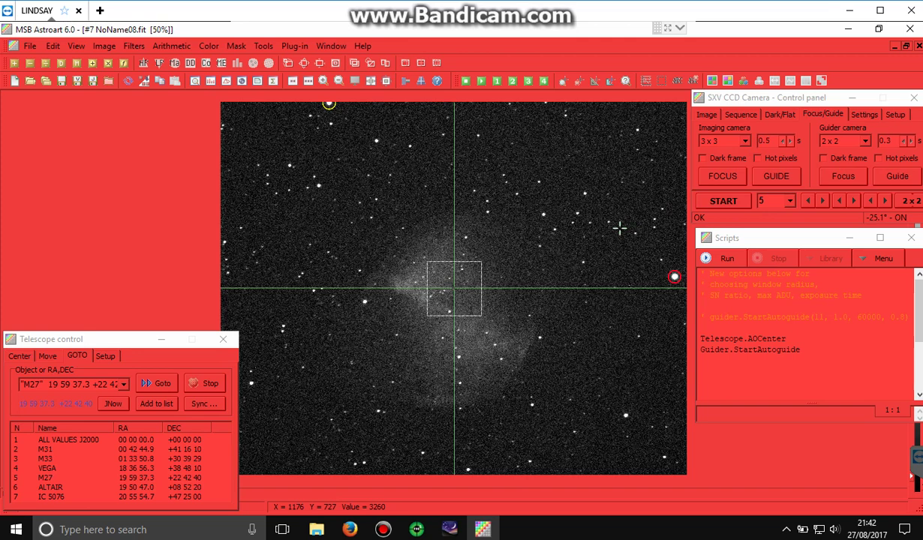
Start the focus loop on the marked central stars and show the Move tab controls.
{"action": "left_click", "coordinate": [723, 177]}
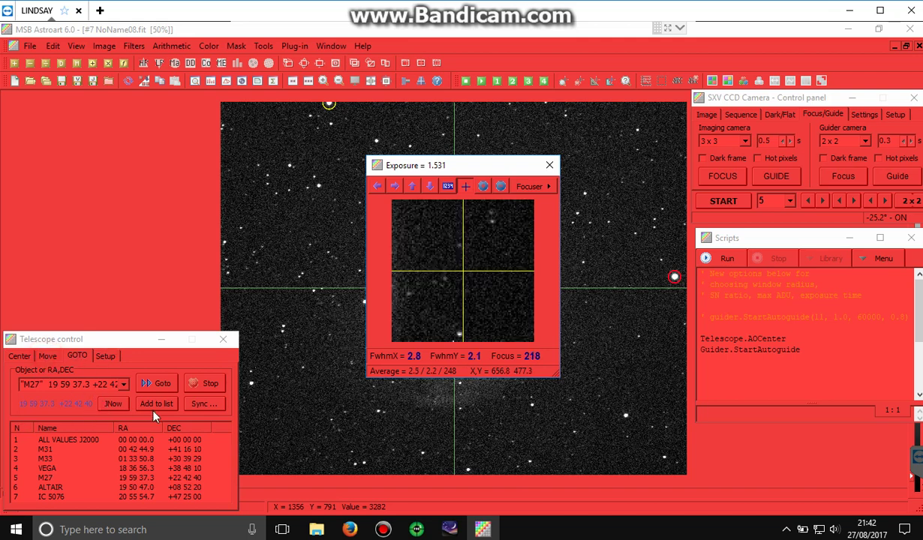
{"action": "left_click", "coordinate": [45, 358]}
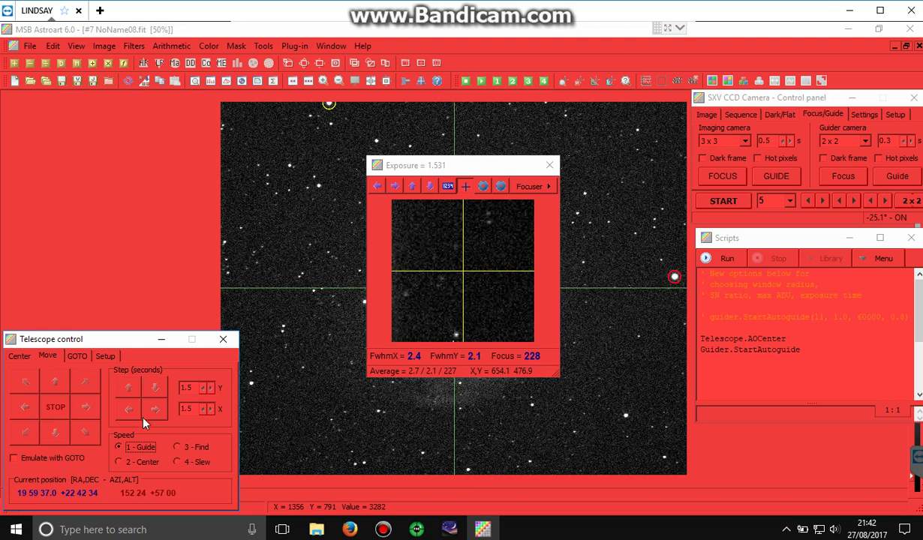
Set the Y movement step to 3 seconds and close the Exposure focus window.
{"action": "double_click", "coordinate": [186, 388]}
{"action": "type", "text": "3"}
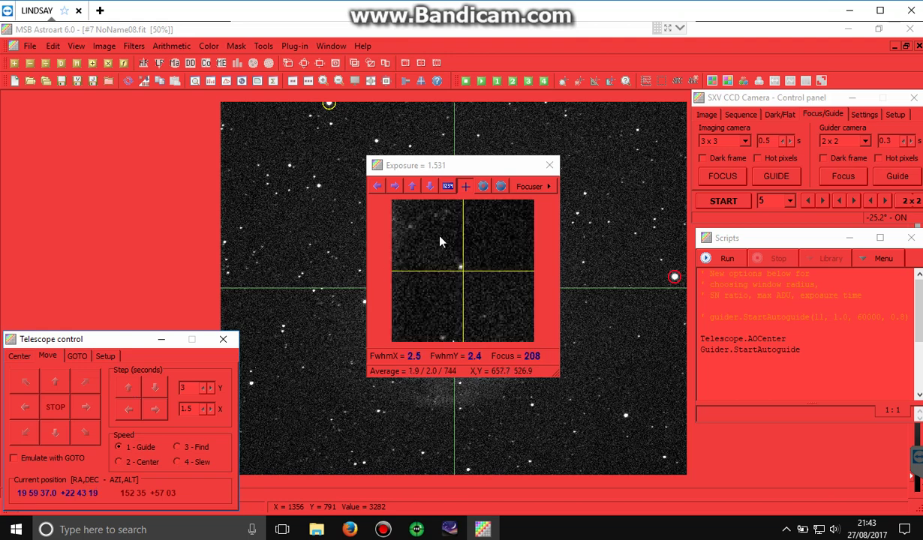
{"action": "left_click", "coordinate": [551, 165]}
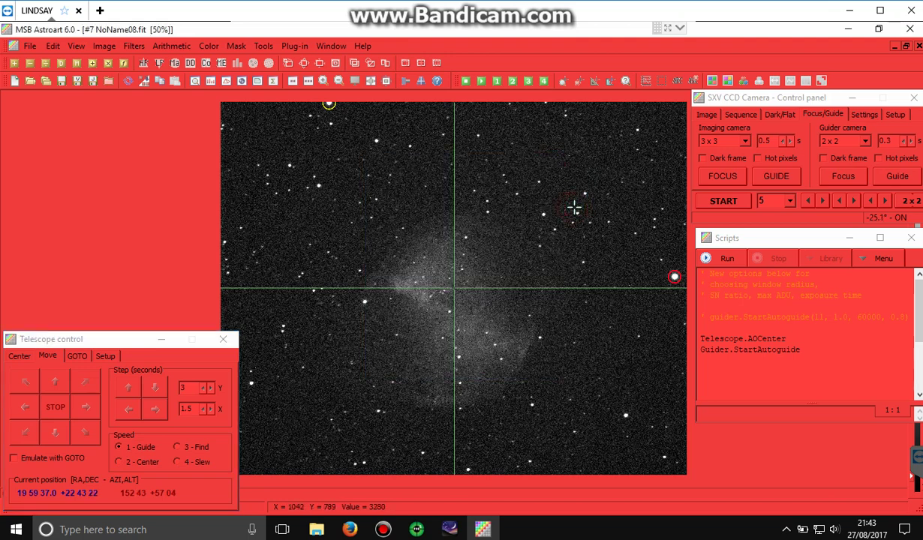
Start a 5-second SXV camera exposure of M27, producing NoName09.fit.
{"action": "left_click", "coordinate": [731, 203]}
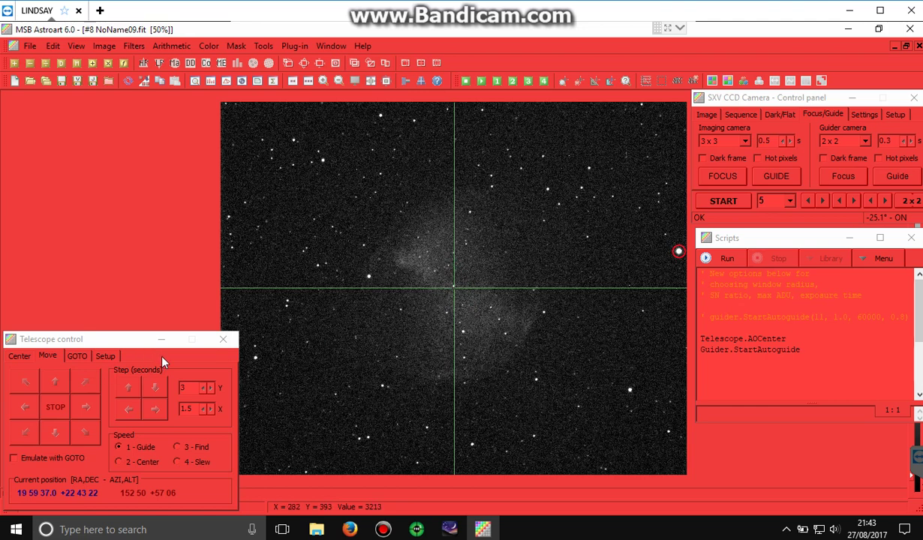
Sync the mount to the M27 entry using the GOTO tab's Sync option.
{"action": "left_click", "coordinate": [78, 358]}
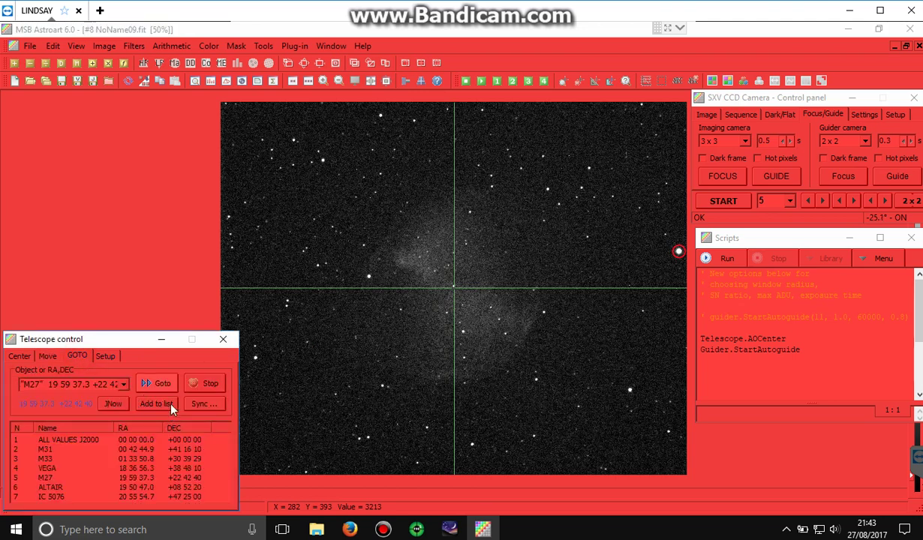
{"action": "left_click", "coordinate": [203, 405]}
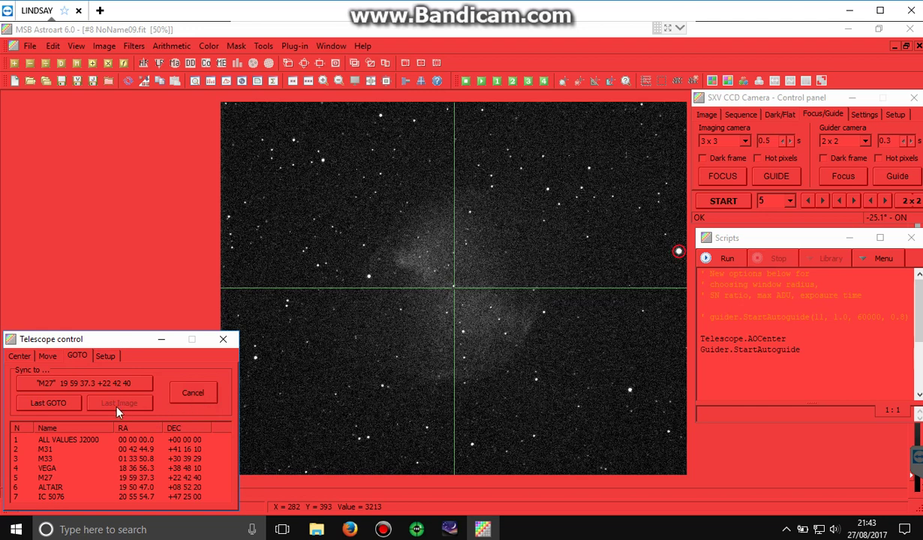
{"action": "left_click", "coordinate": [63, 384]}
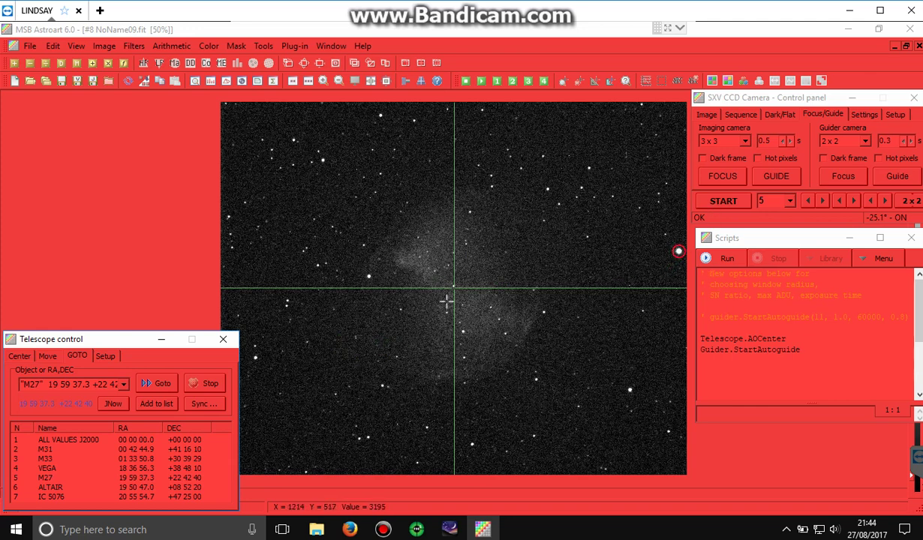
Mark a star left of centre, switch binning to 2 x 2, and start focusing on it.
{"action": "left_click", "coordinate": [363, 271]}
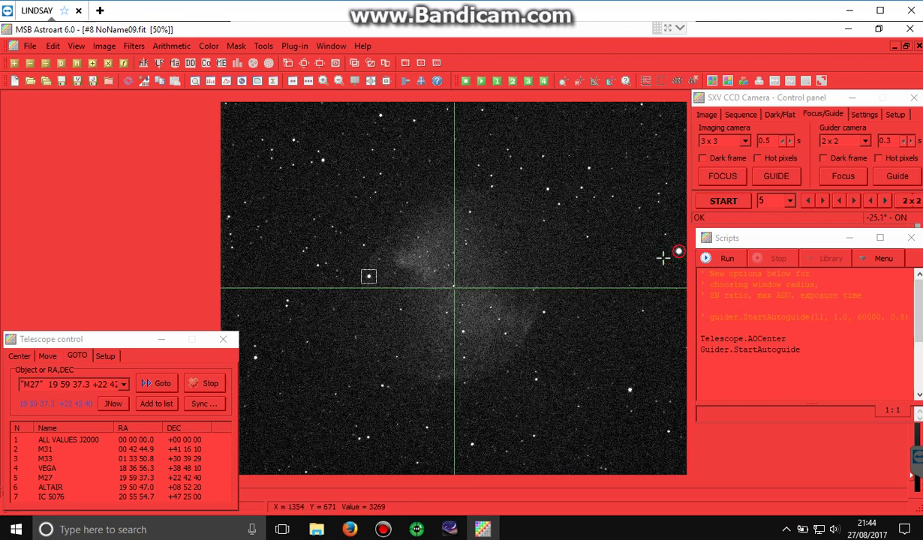
{"action": "left_click", "coordinate": [735, 143]}
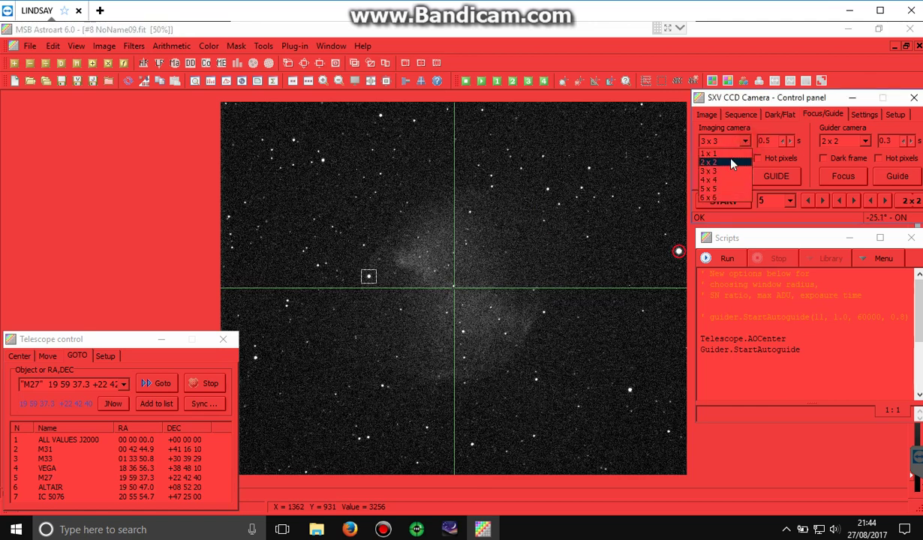
{"action": "left_click", "coordinate": [732, 162]}
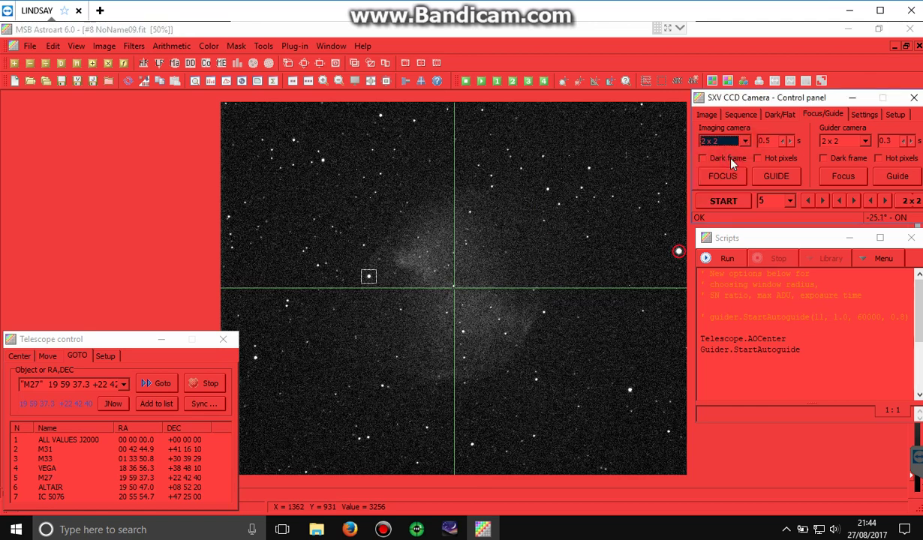
{"action": "left_click", "coordinate": [724, 179]}
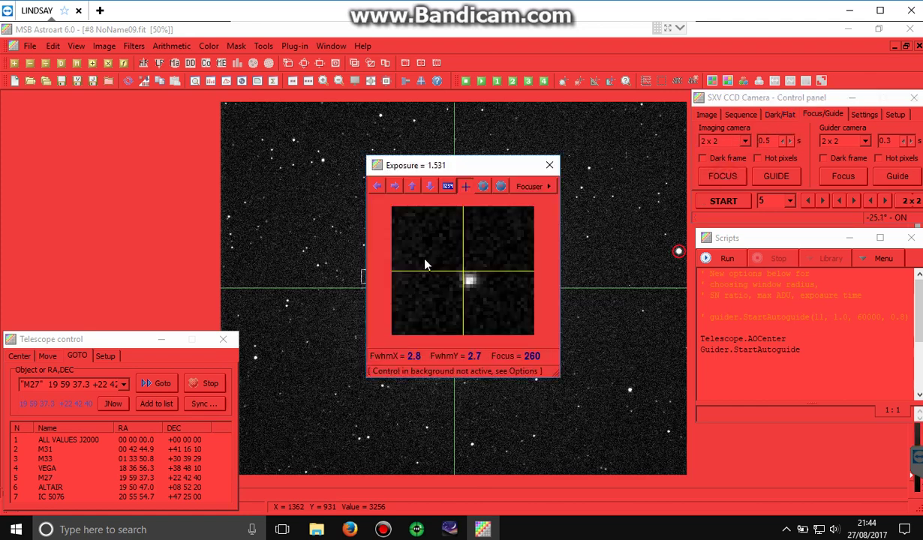
Show the focuser controls and bring up autofocus settings: step 15, 7 positions, 6 exposures.
{"action": "left_click", "coordinate": [546, 190]}
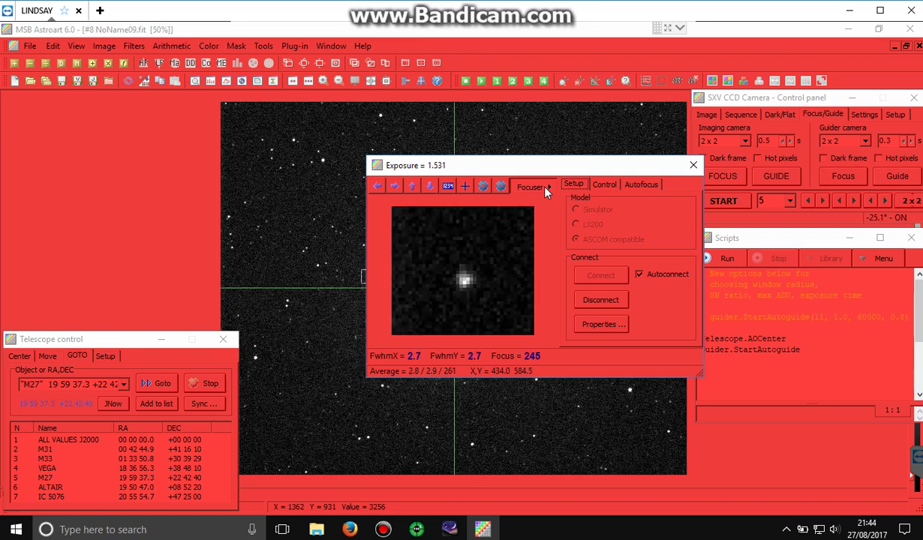
{"action": "left_click", "coordinate": [643, 185]}
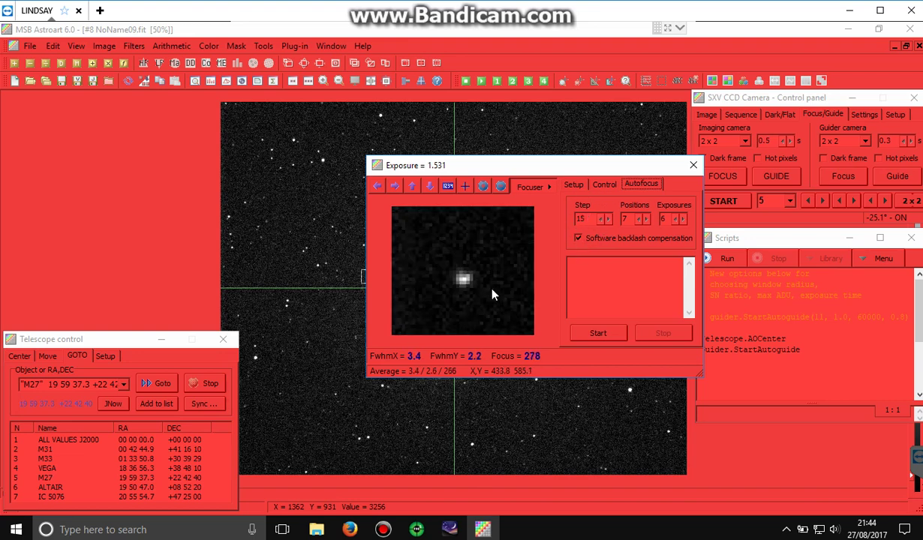
Run autofocus with step 15 until it picks best position P02549, then close the focus window.
{"action": "left_click", "coordinate": [600, 334]}
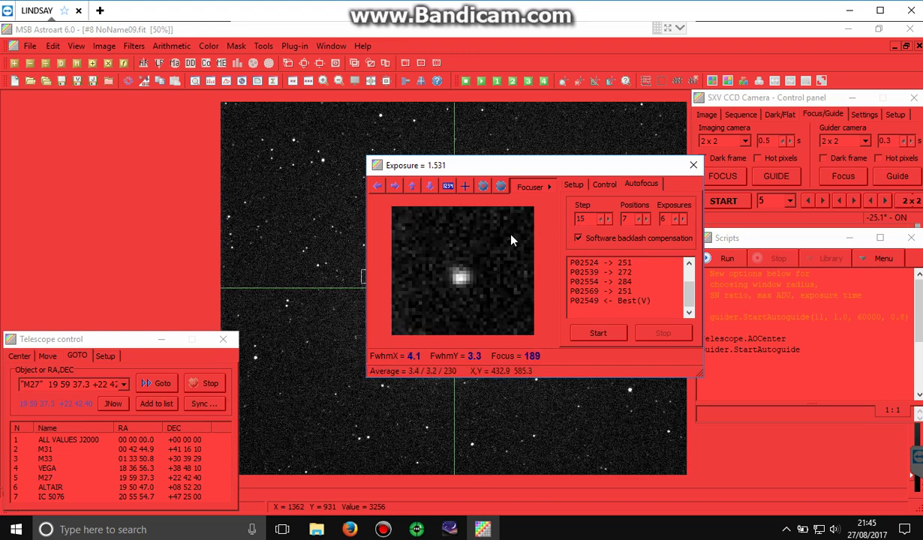
{"action": "double_click", "coordinate": [579, 218]}
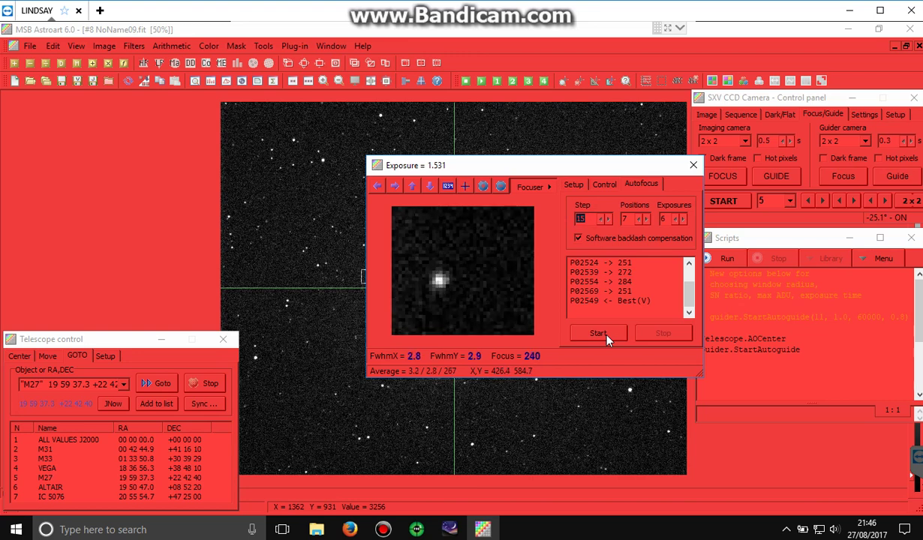
{"action": "left_click", "coordinate": [693, 165]}
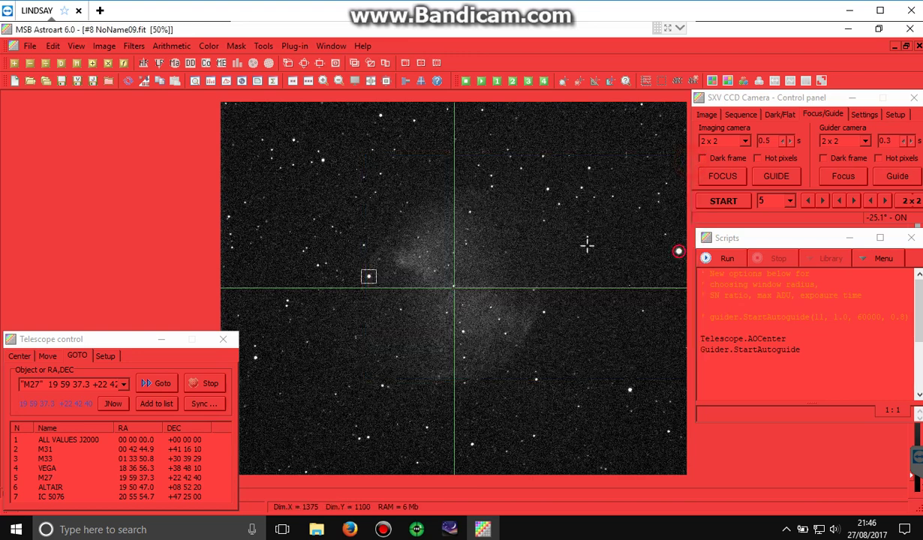
Take a new 5-second exposure of the focused M27 field, NoName10.fit.
{"action": "left_click", "coordinate": [721, 203]}
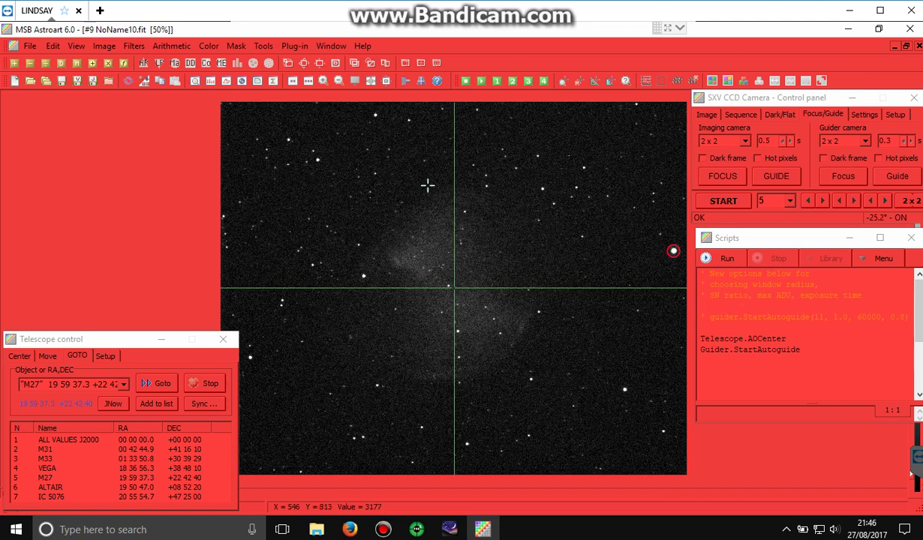
Change the exposure length to 10 seconds and take a test frame, NoName11.fit.
{"action": "left_click", "coordinate": [822, 201]}
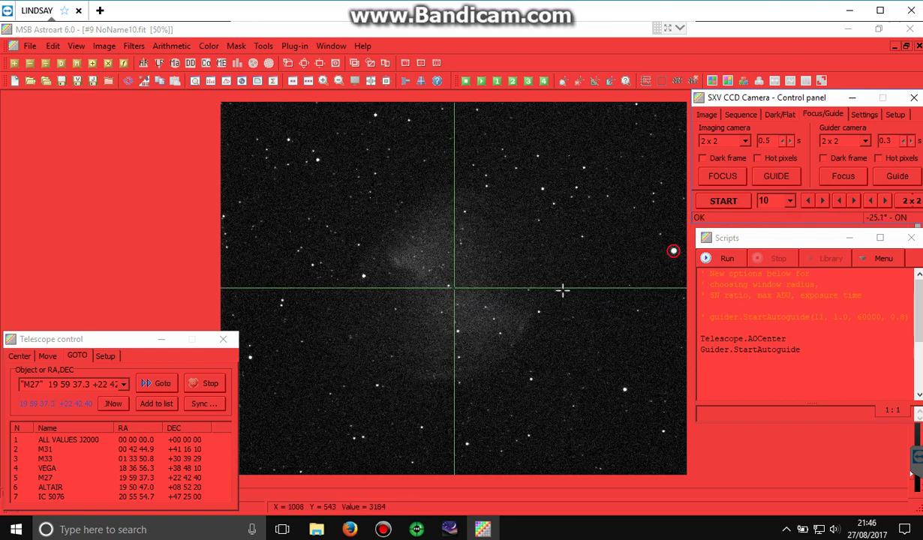
{"action": "left_click", "coordinate": [725, 203]}
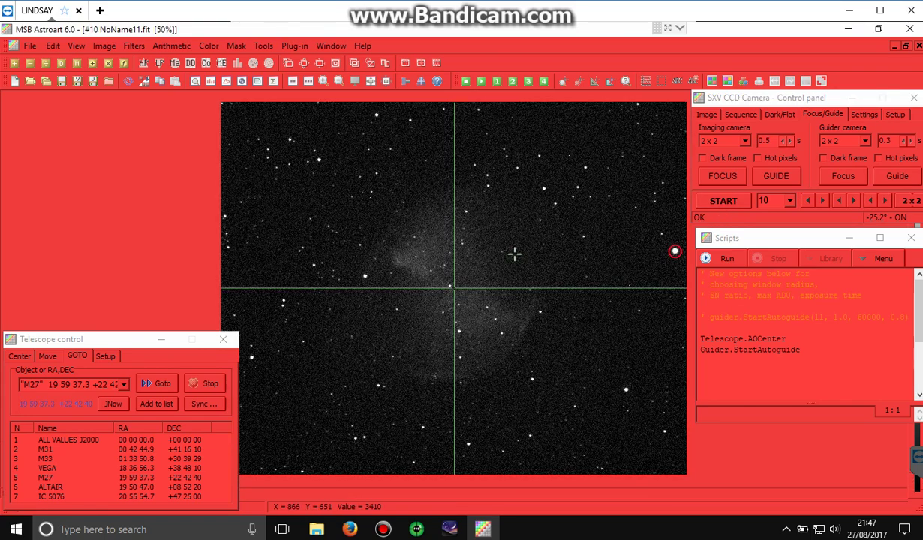
Inspect NoName11.fit's stars at 200% zoom, then take another 10-second exposure.
{"action": "left_click", "coordinate": [324, 83]}
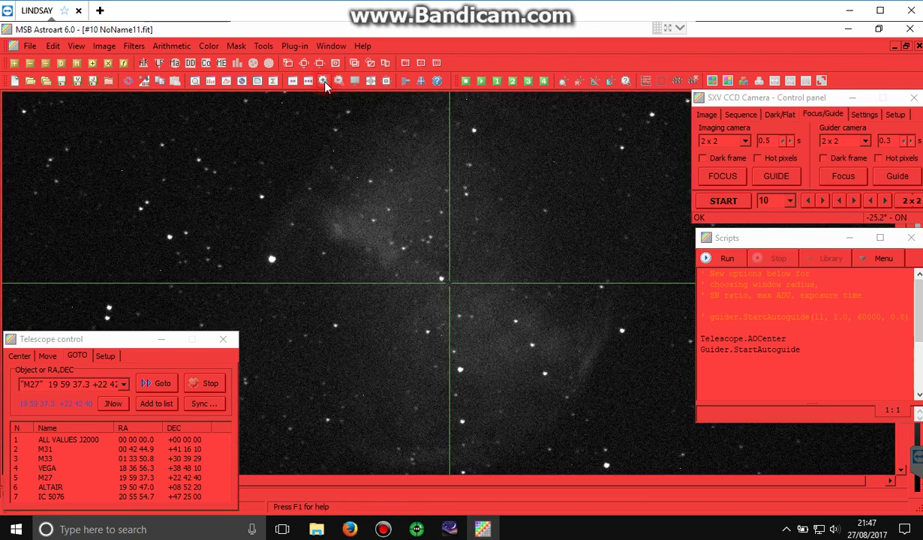
{"action": "left_click", "coordinate": [324, 82]}
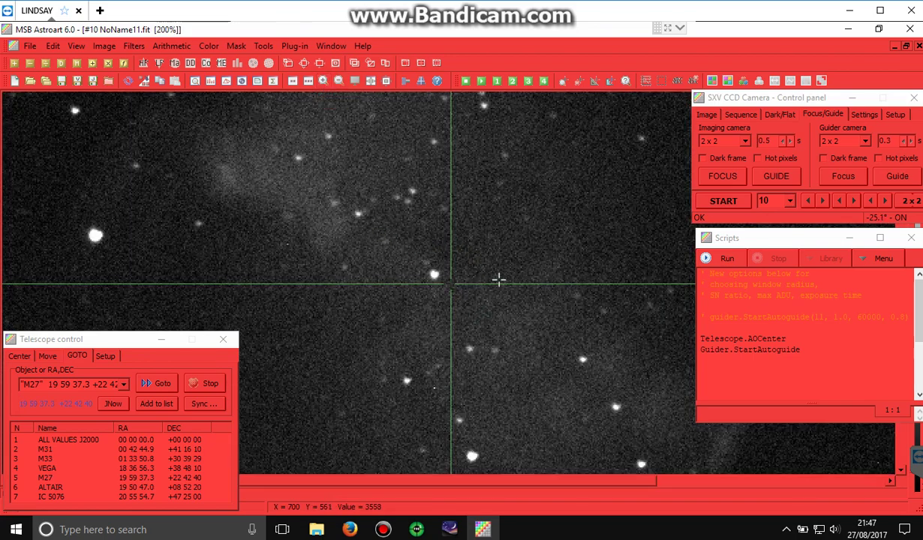
{"action": "left_click", "coordinate": [725, 201]}
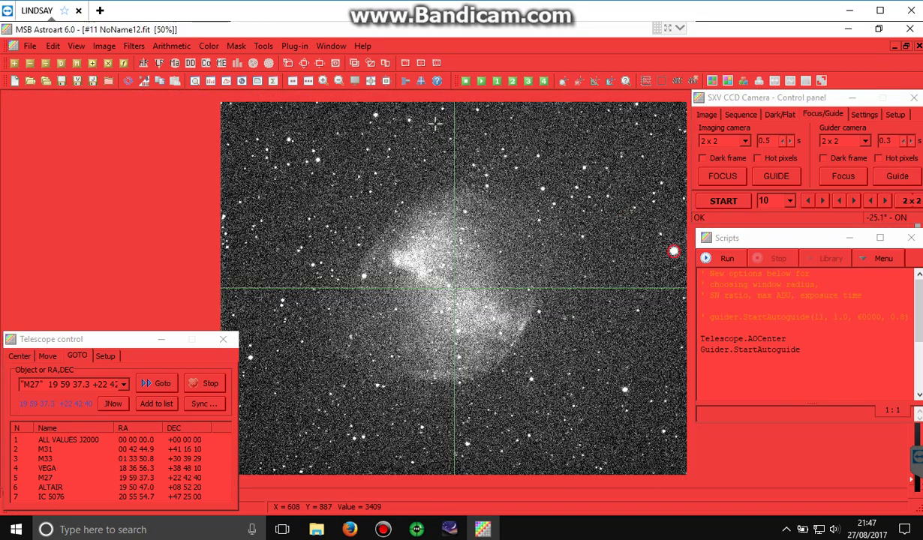
Zoom the new frame to 200% and measure the bright star near the bottom, FWHM about 3.9 by 3.0.
{"action": "left_click", "coordinate": [323, 81]}
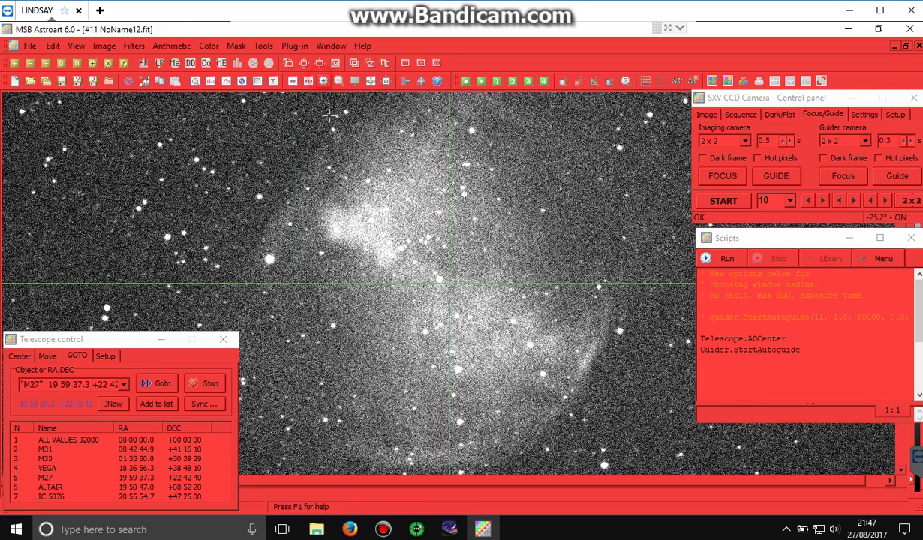
{"action": "left_click", "coordinate": [323, 82]}
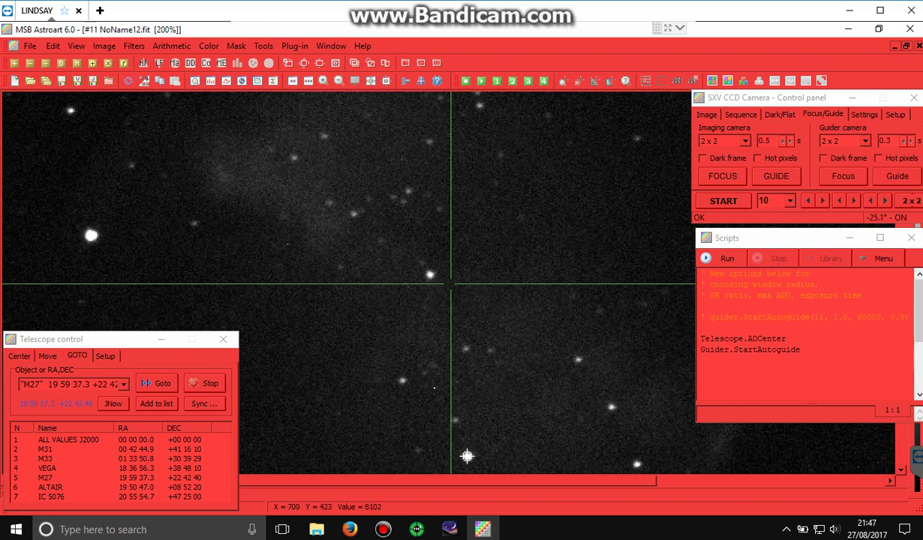
{"action": "left_click", "coordinate": [467, 456]}
{"action": "left_click", "coordinate": [467, 457]}
Take another 10-second M27 exposure and zoom in to check its stars for trailing.
{"action": "left_click", "coordinate": [724, 200]}
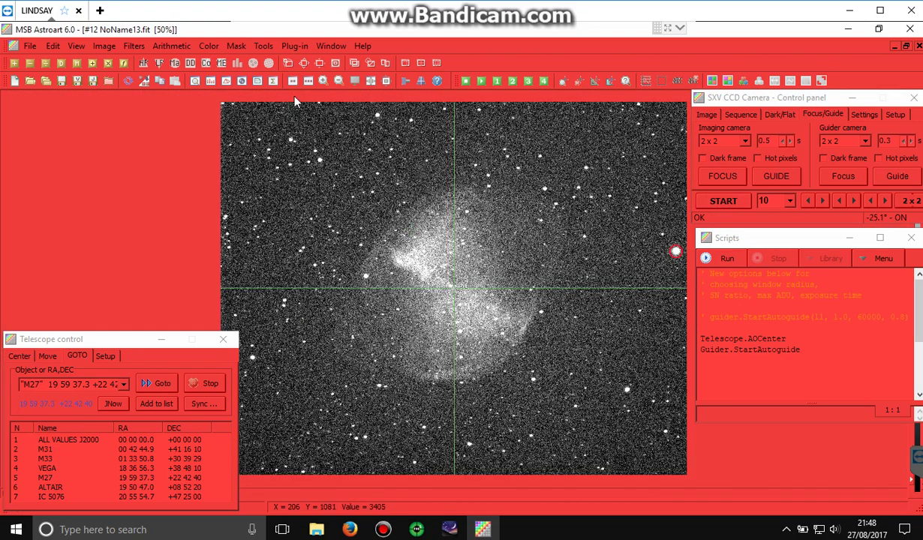
{"action": "left_click", "coordinate": [323, 81]}
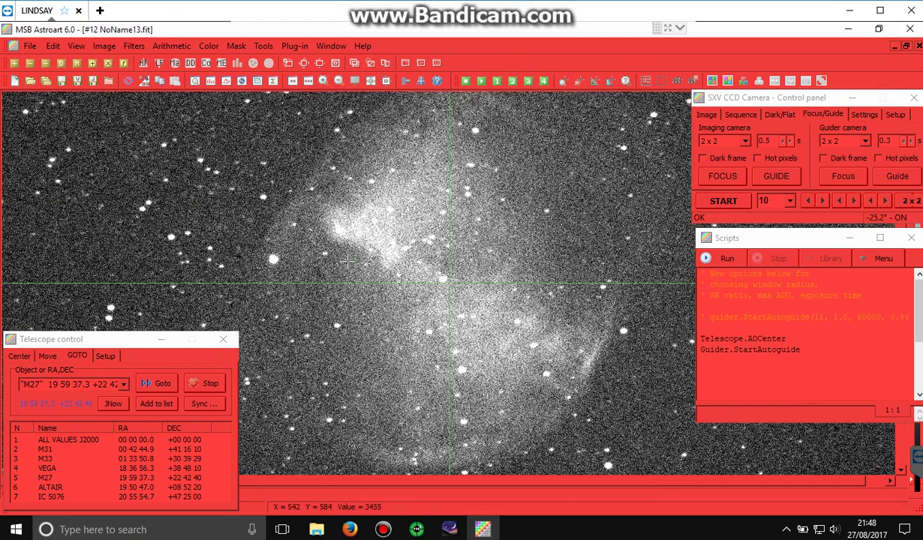